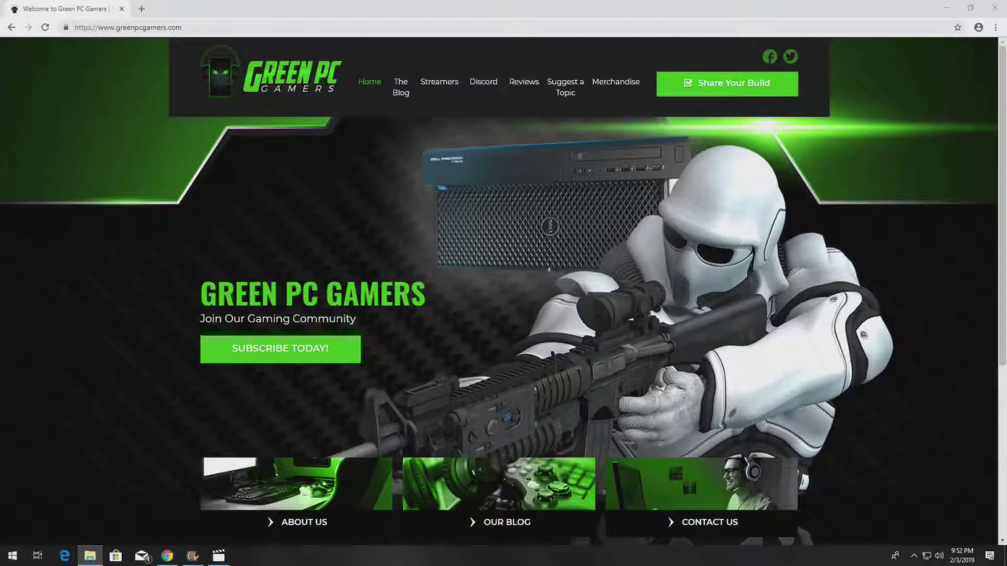
Go to The Blog from the greenpcgamers.com top navigation bar.
click(411, 95)
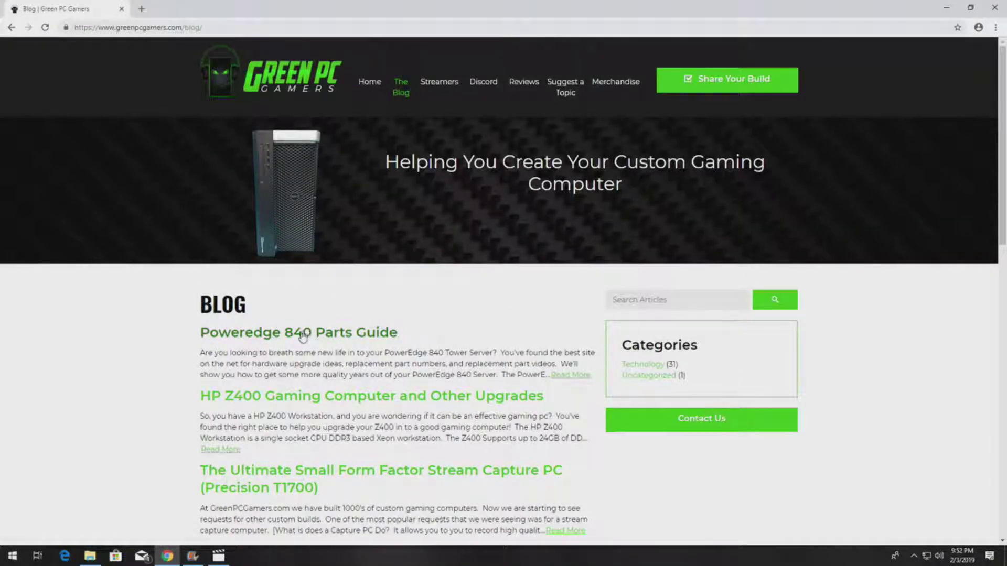
Open the 'Poweredge 840 Parts Guide' article, scroll through its parts lists, then return to the top.
click(302, 336)
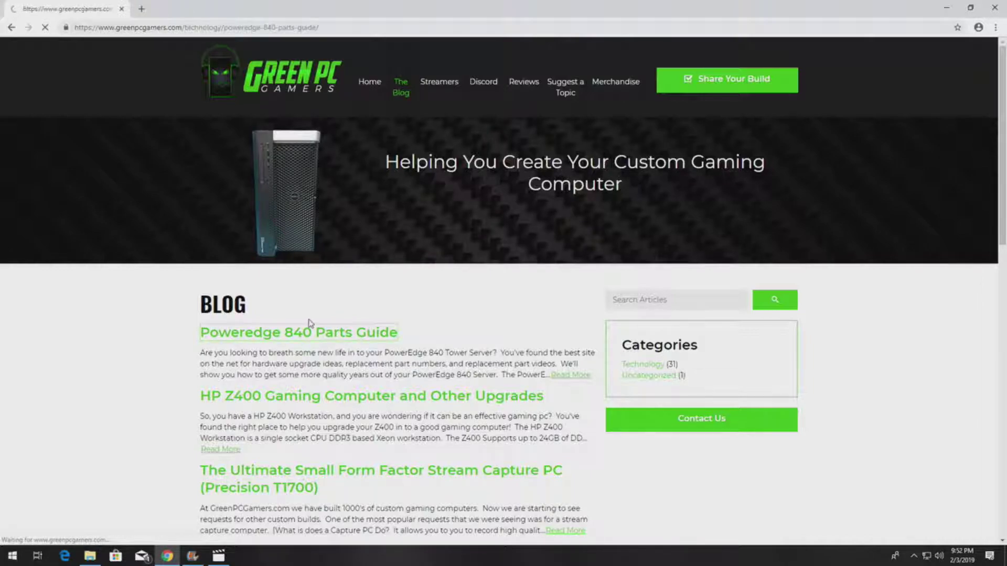
scroll(330, 278, down, 3)
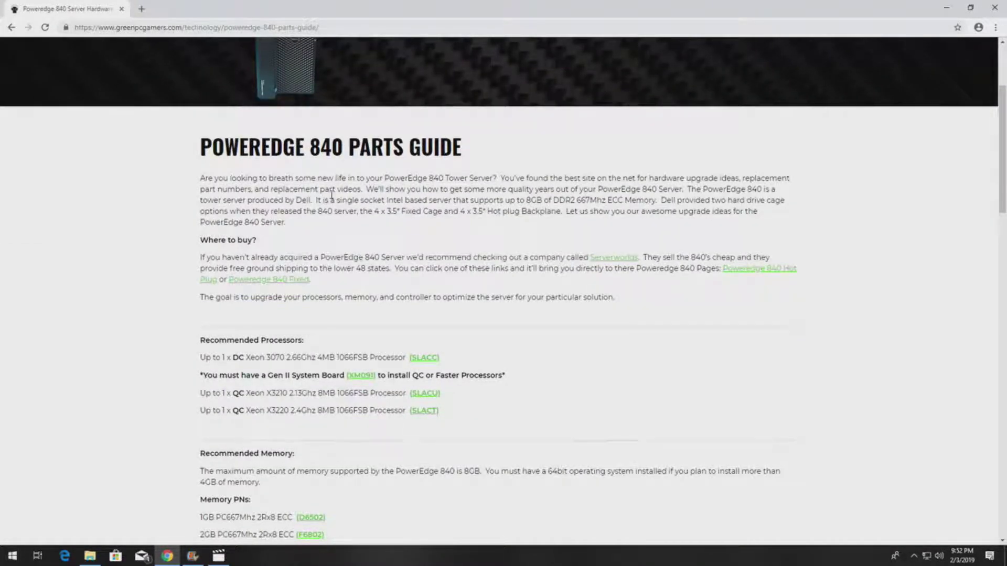
scroll(345, 231, down, 6)
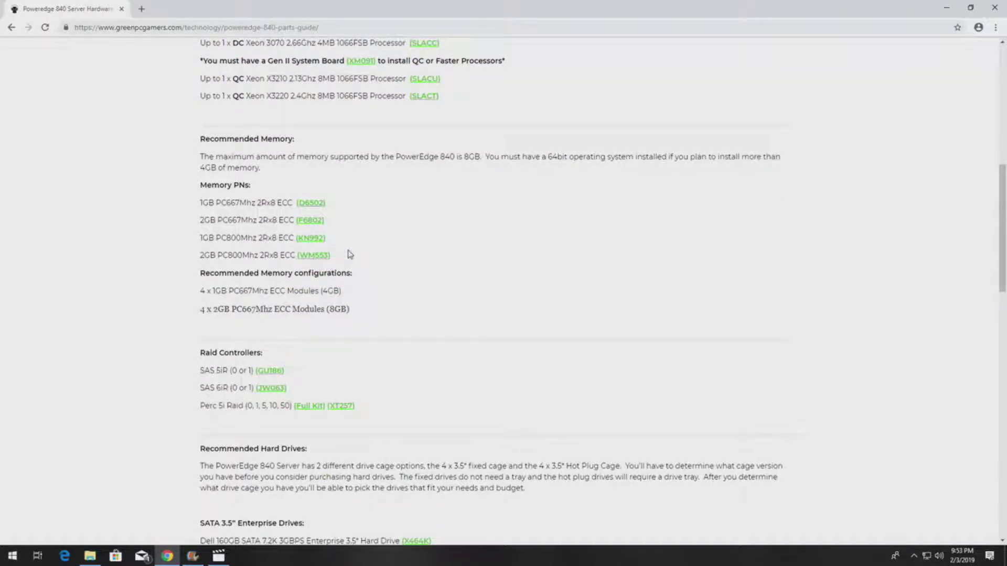
scroll(383, 251, down, 12)
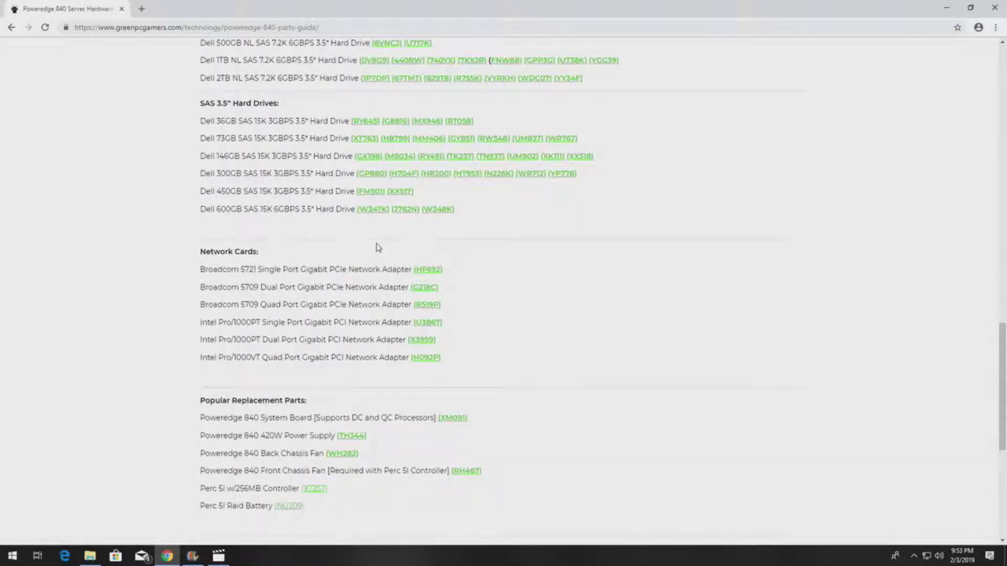
scroll(372, 253, up, 10)
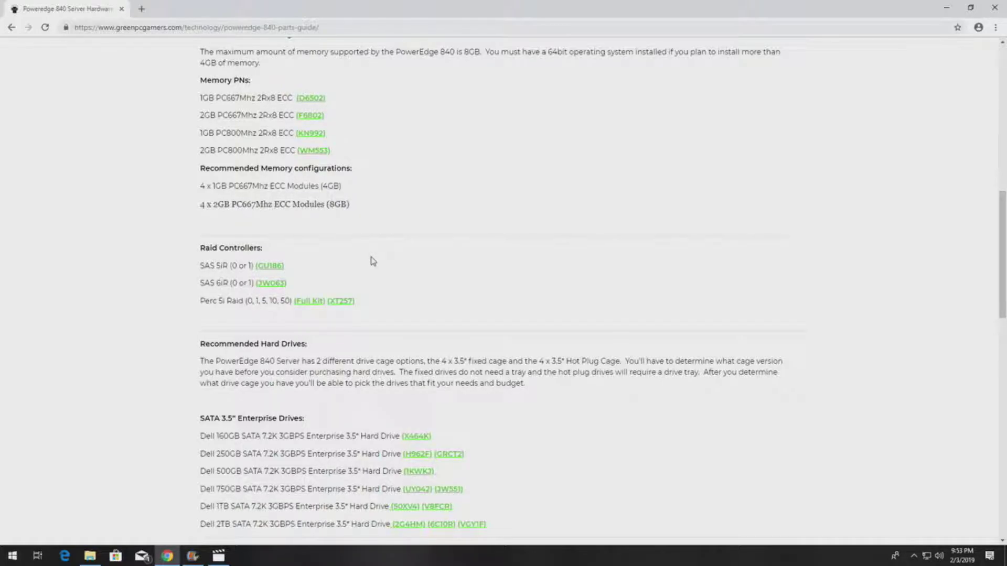
scroll(372, 260, up, 8)
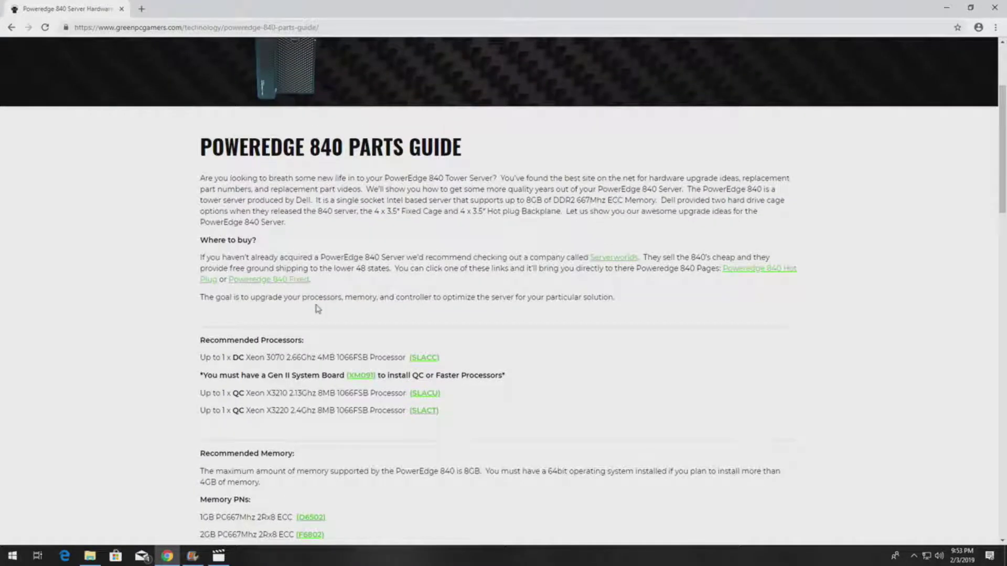
scroll(321, 308, down, 5)
scroll(297, 329, down, 4)
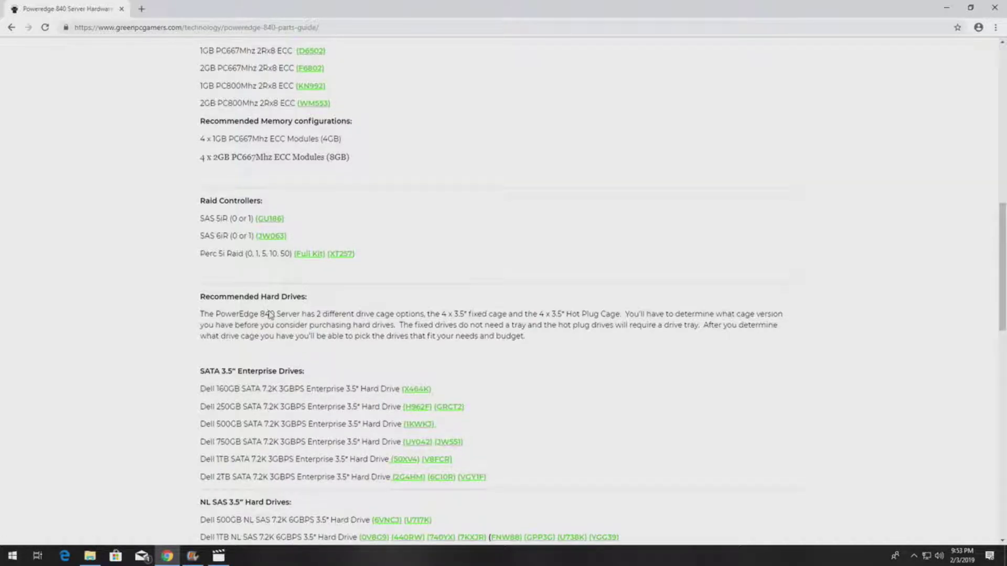
scroll(268, 320, up, 11)
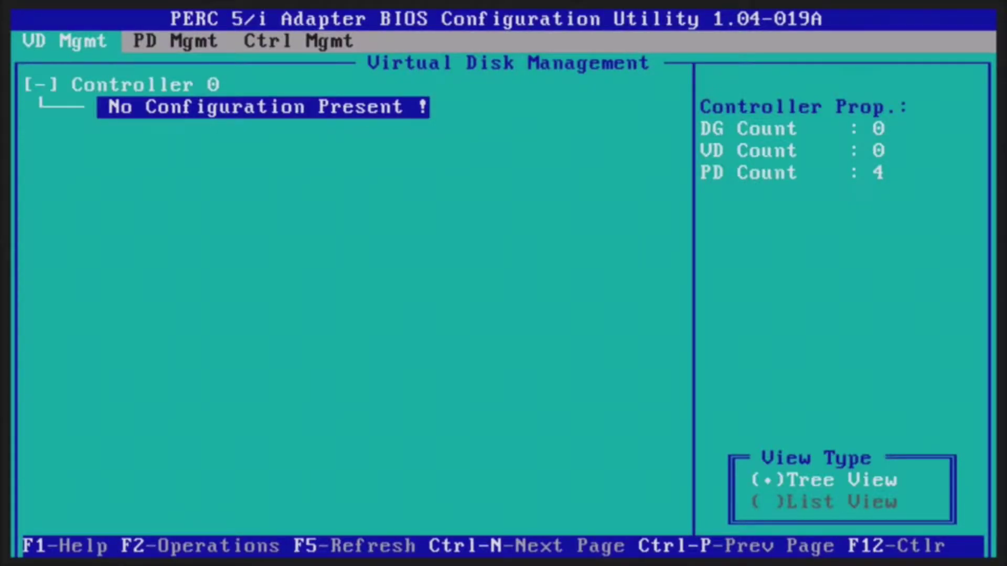
Bring up the Operations menu for Controller 0, which shows 'No Configuration Present !'.
key(F2)
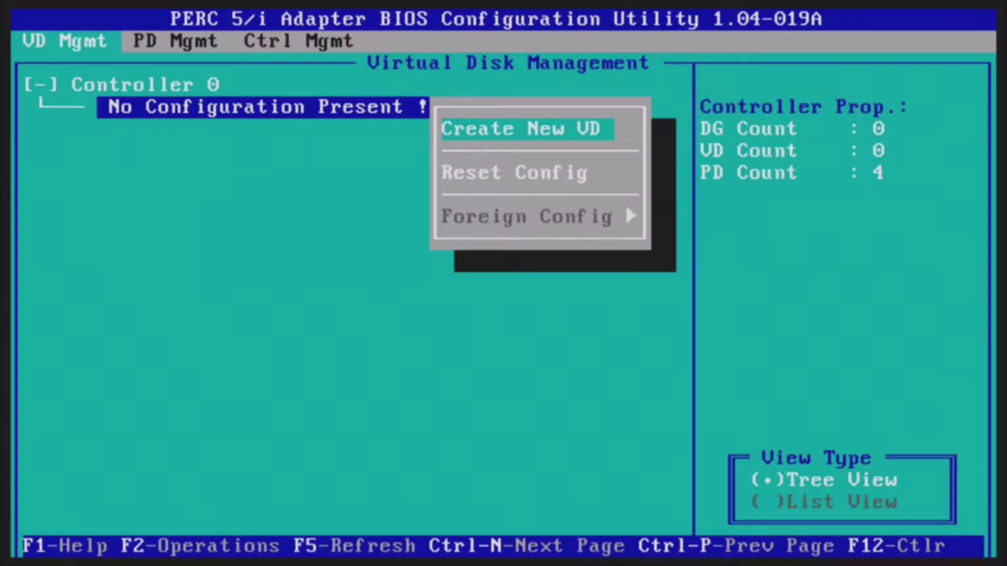
Start a new virtual disk via Create New VD and choose RAID-5 as its RAID level.
key(Down)
key(Up)
key(Return)
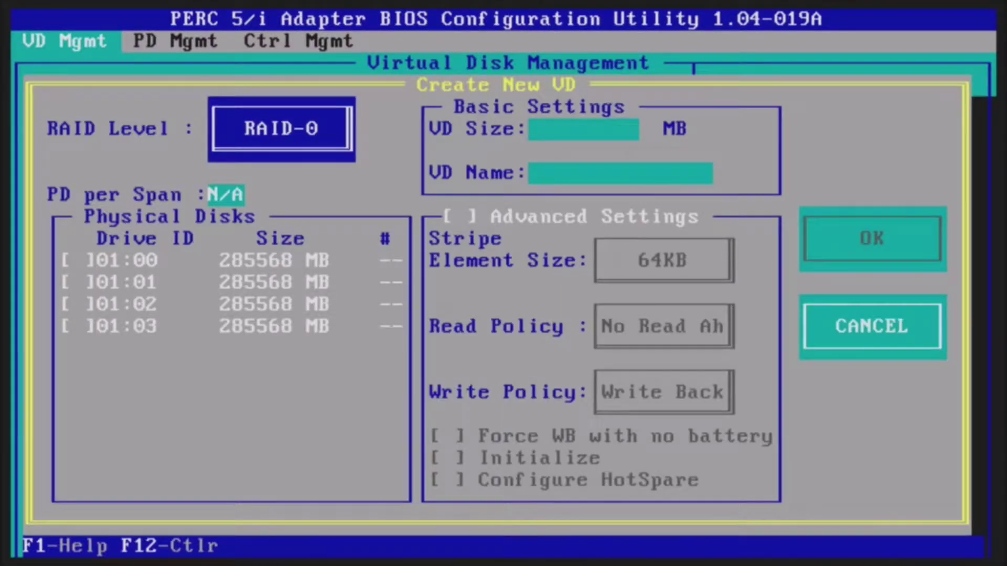
key(Return)
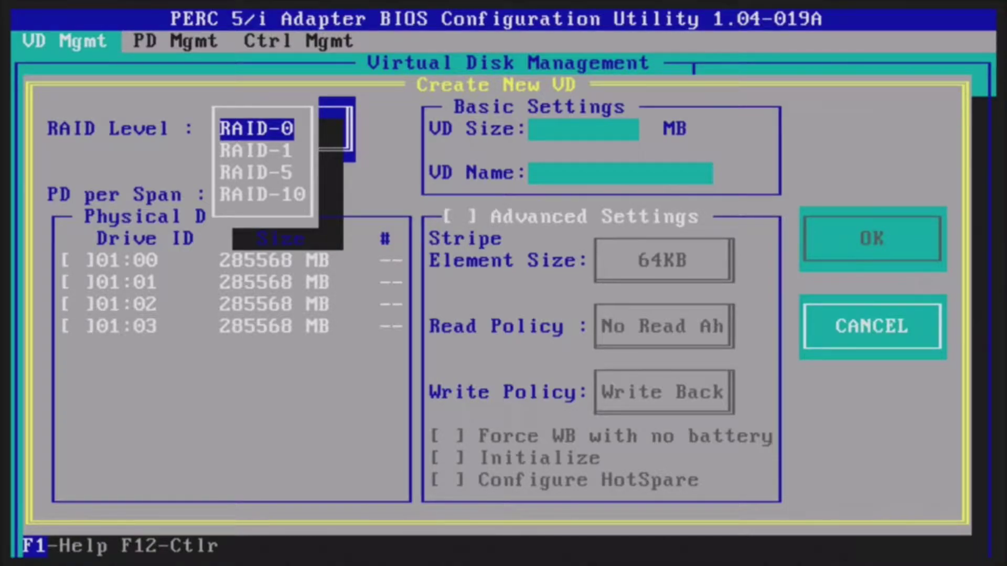
key(Down)
key(Down)
key(Down)
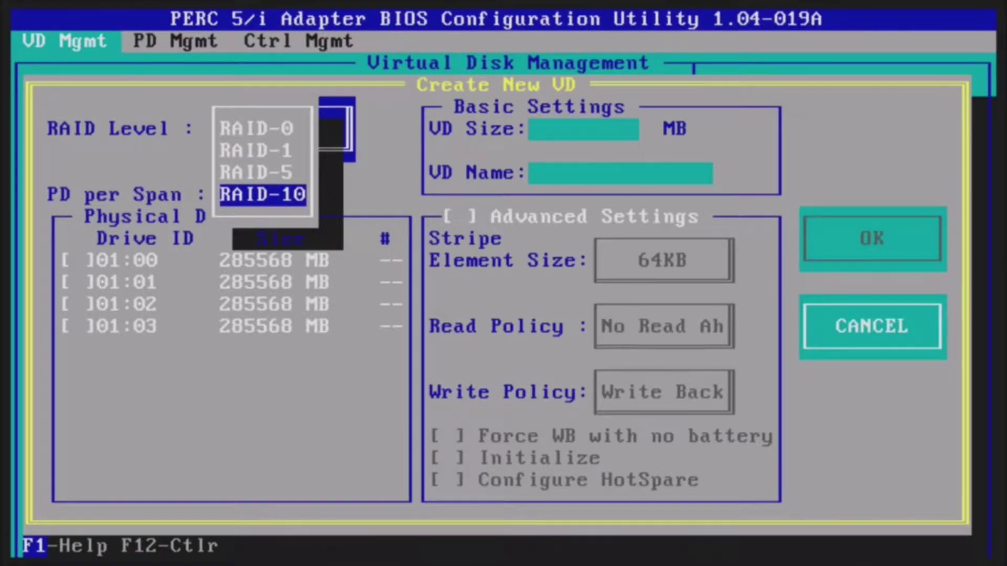
key(Up)
key(Up)
key(Up)
key(Down)
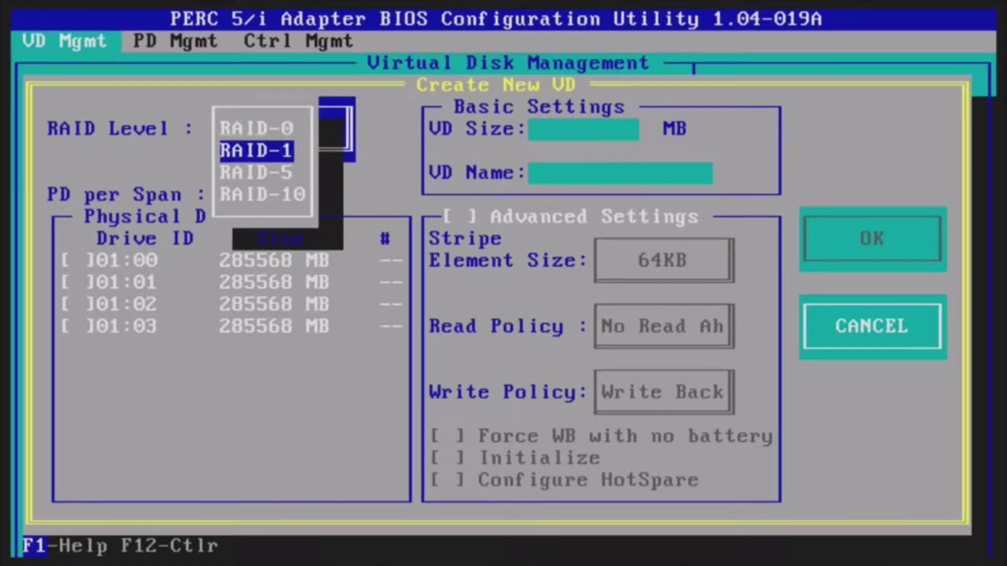
key(Down)
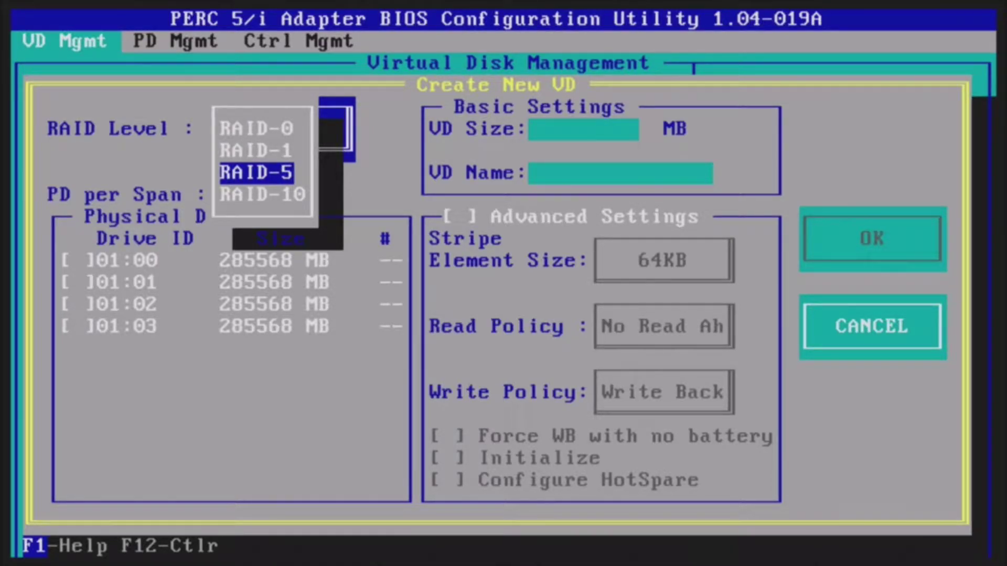
key(Return)
Add drives 01:00, 01:01 and 01:02 (571136 MB) and name the disk 'Raid 5'.
key(Tab)
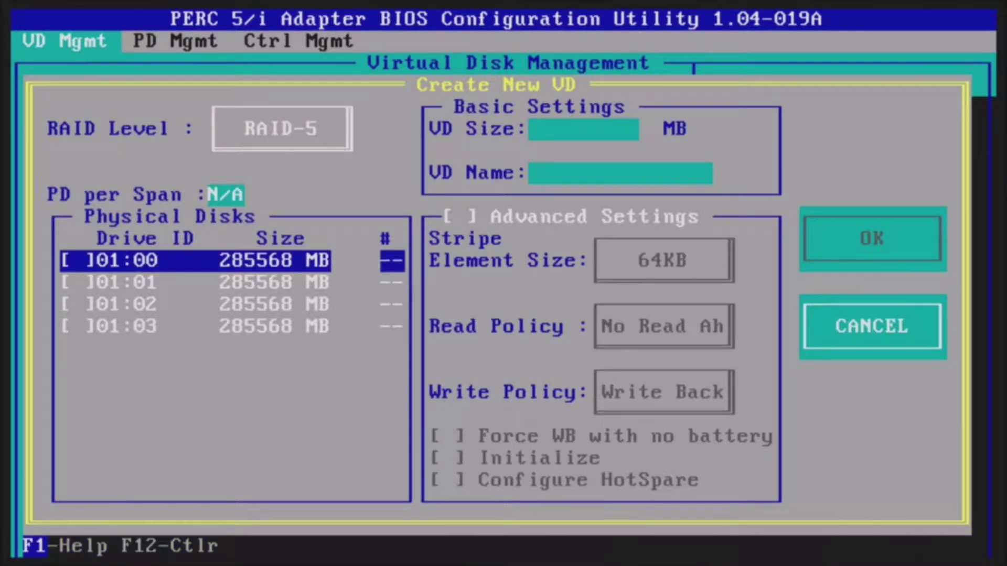
key(space)
key(space)
key(space)
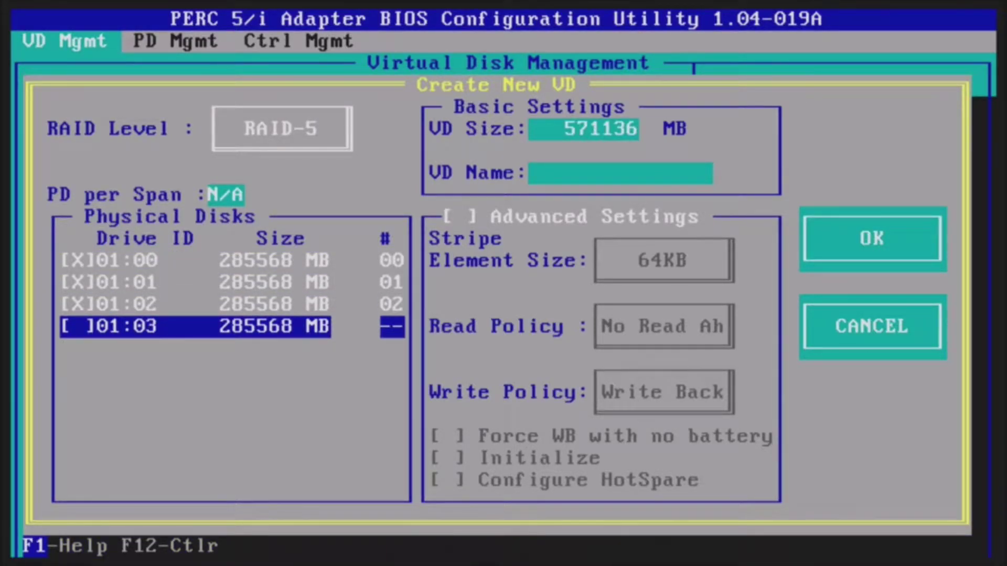
key(Tab)
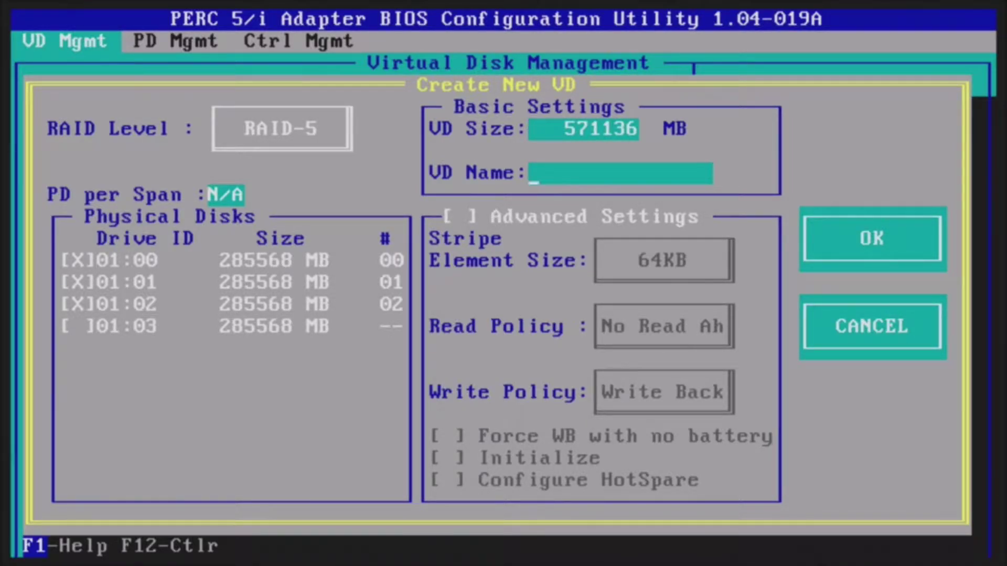
text(Raid 5)
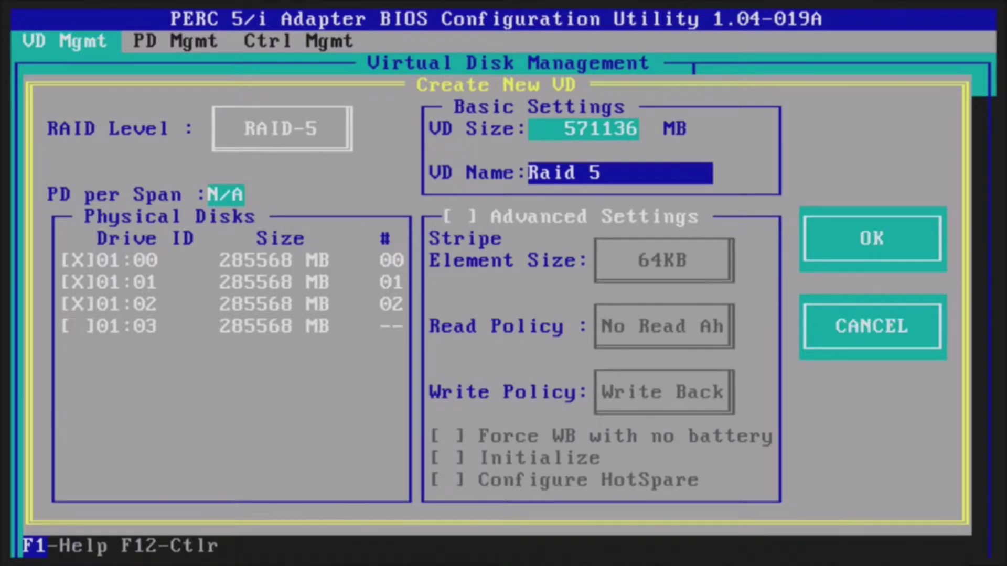
Tick Advanced Settings, Initialize and Configure HotSpare on the Raid 5 virtual disk form.
key(Tab)
key(space)
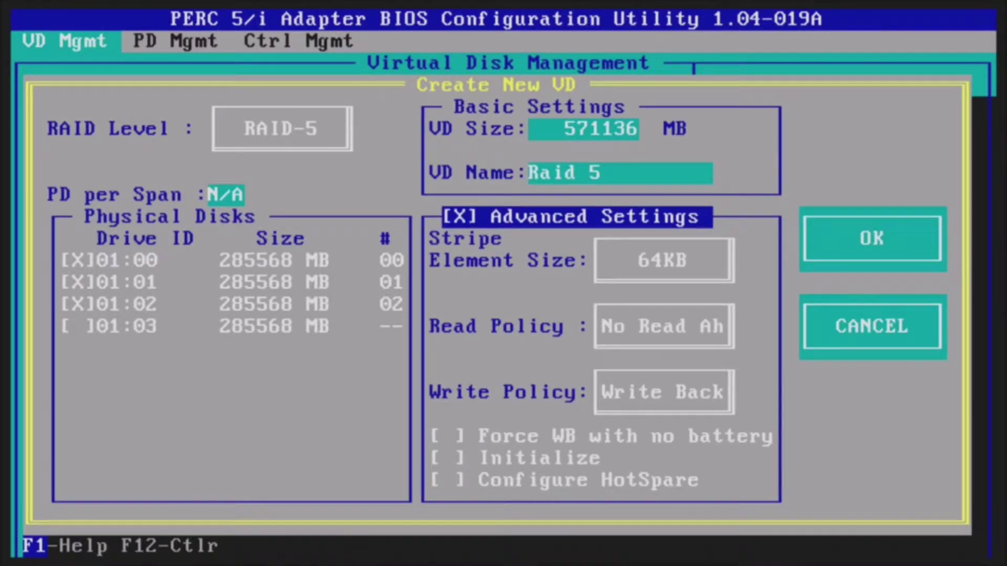
key(Tab)
key(Tab)
key(Tab)
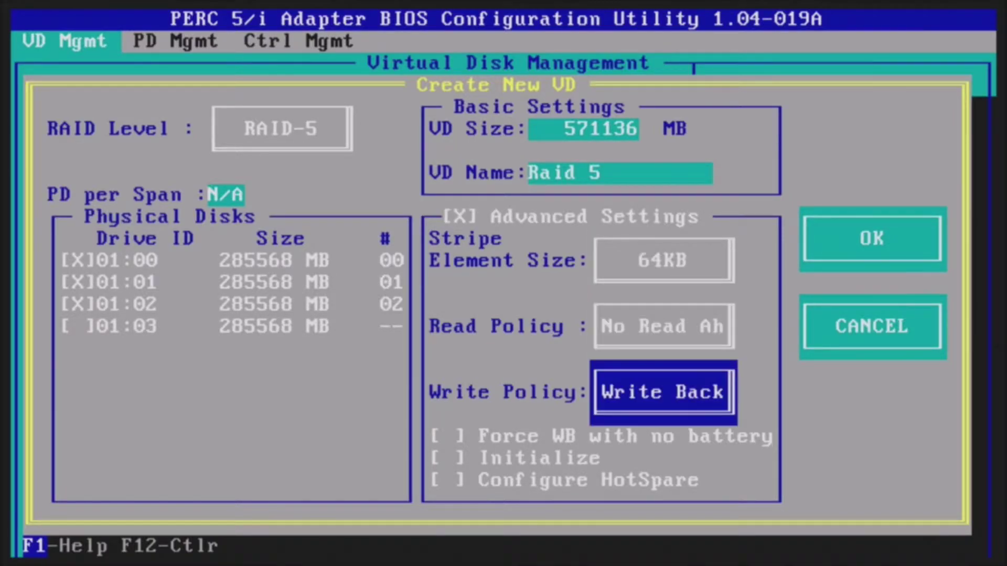
key(Tab)
key(Tab)
key(space)
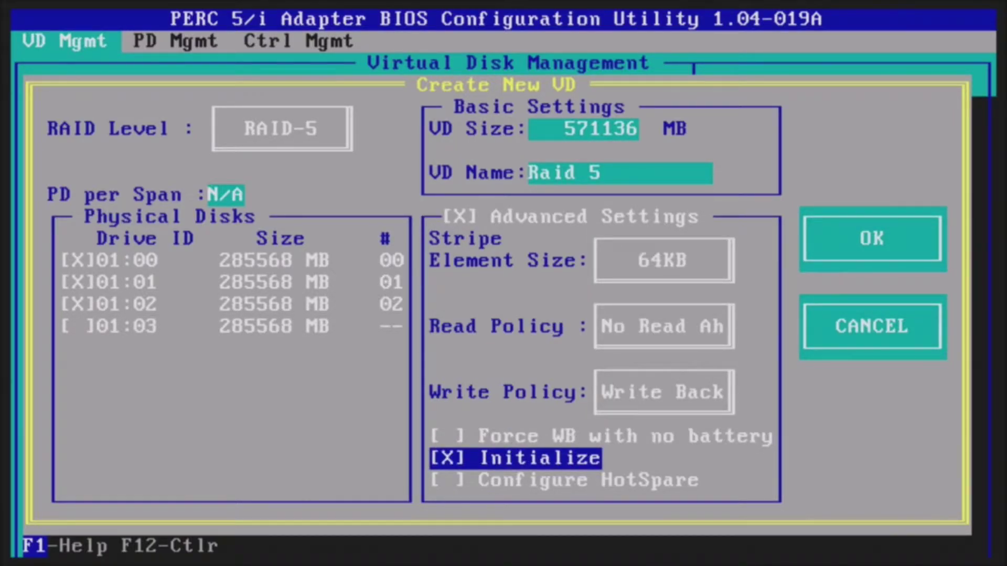
key(Tab)
key(space)
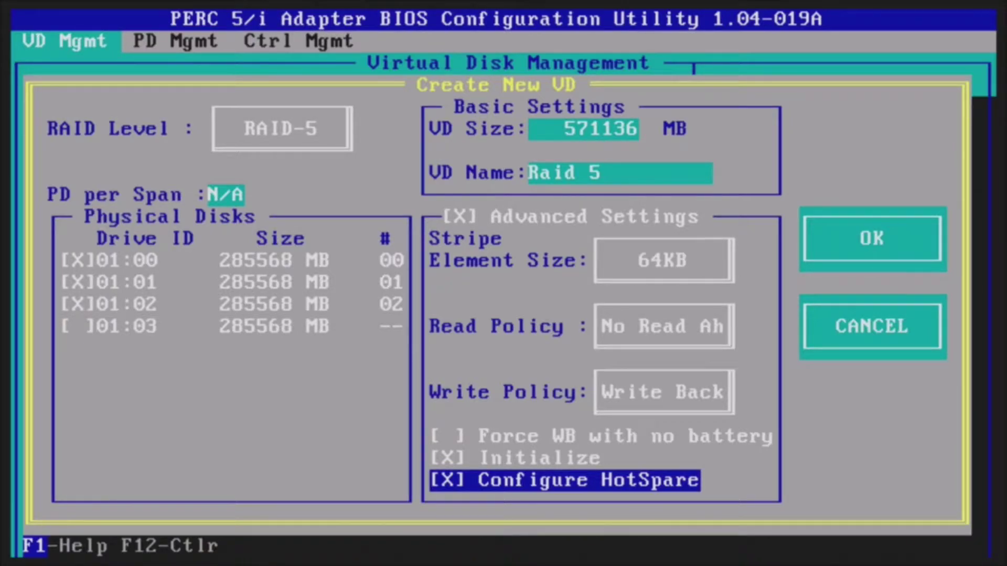
Submit the Raid 5 form, accept the initialization data-loss warning, and tick drive 01:03 as hot spare.
key(Tab)
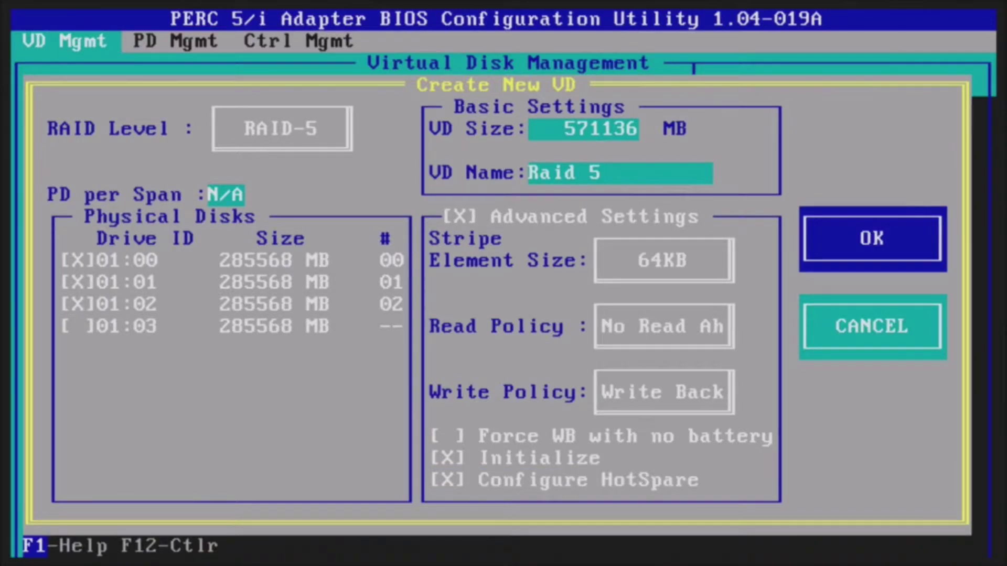
key(Return)
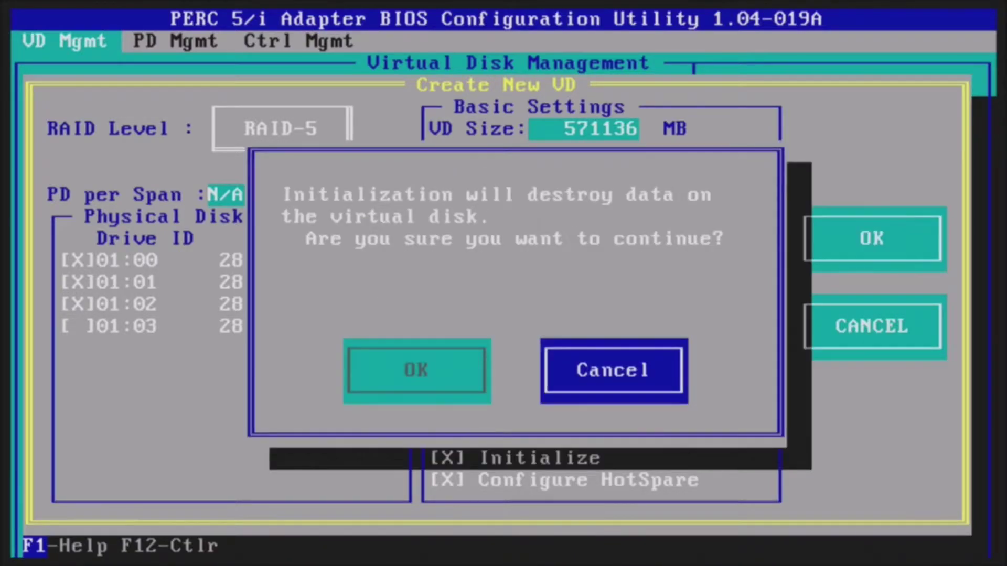
key(Tab)
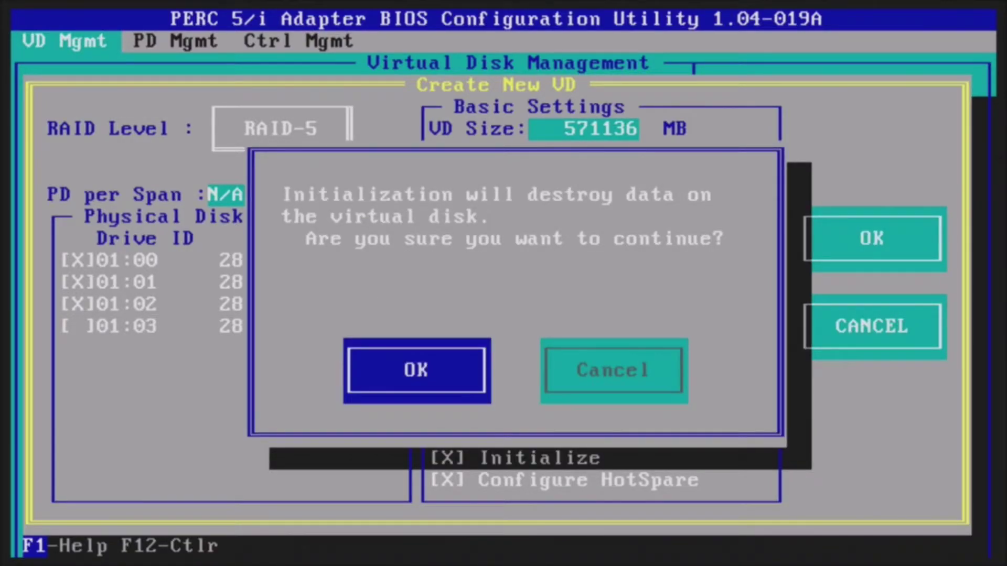
key(Return)
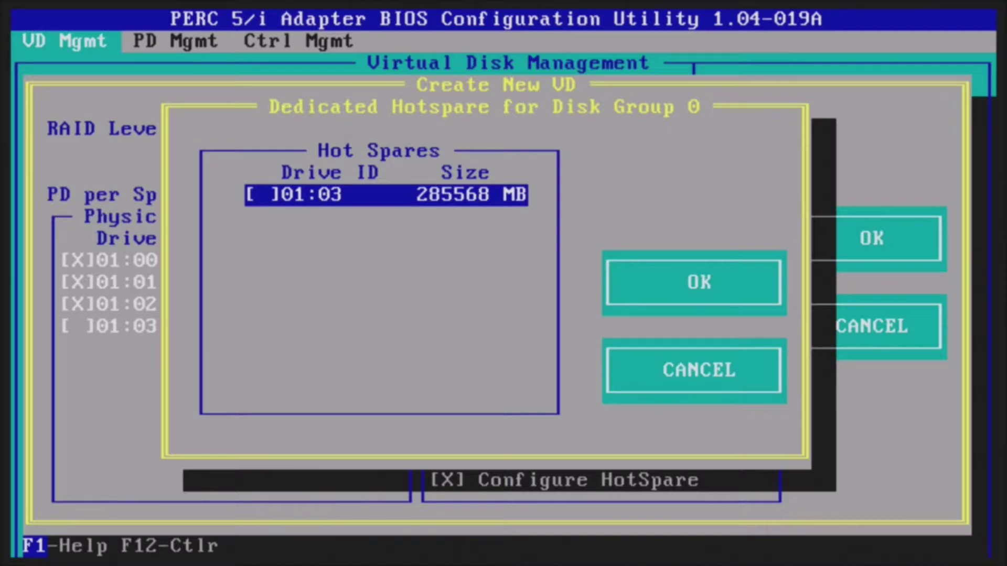
key(space)
key(Tab)
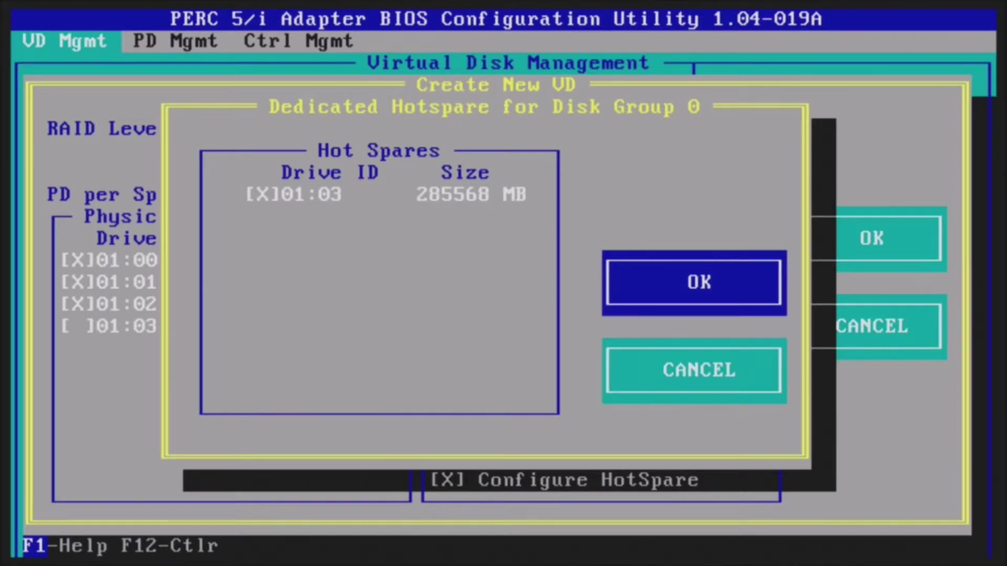
key(Return)
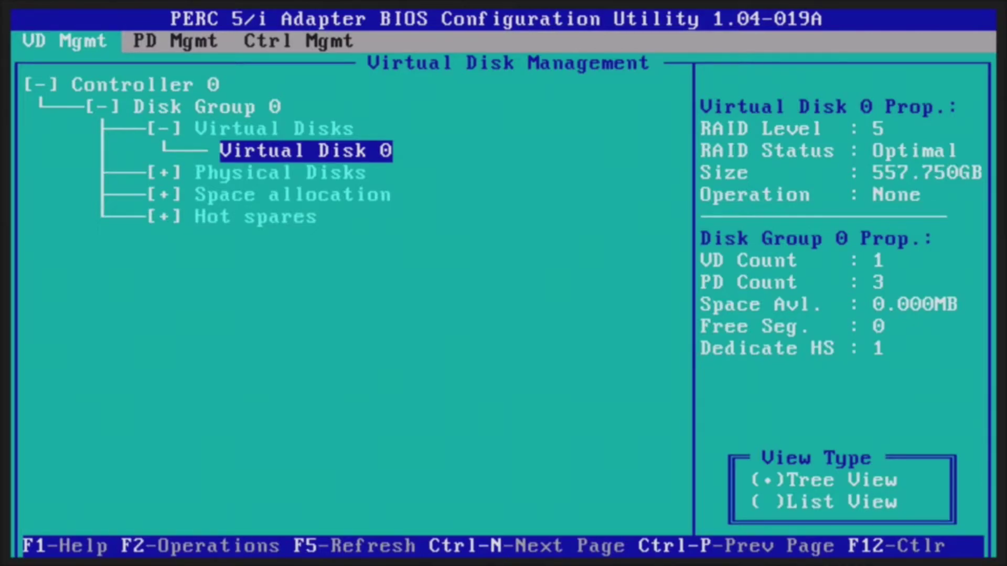